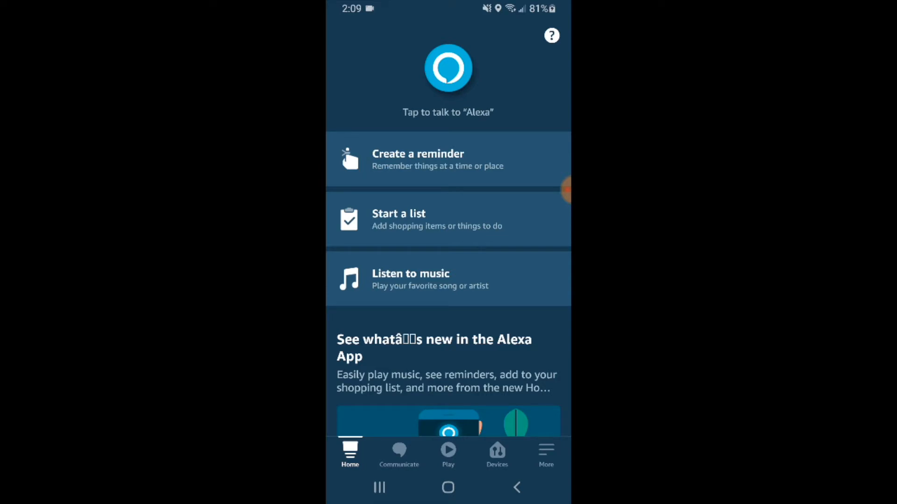
Start adding a new device from the Devices page via the + menu.
left_click(497, 455)
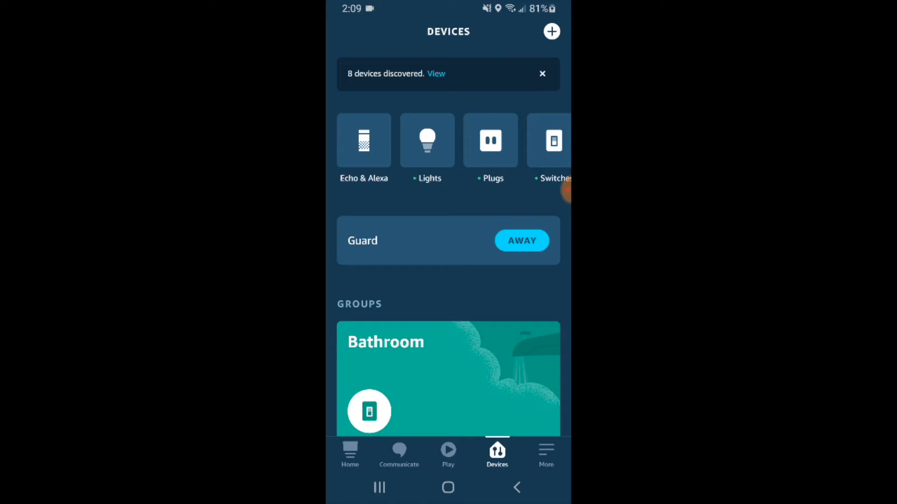
left_click(551, 32)
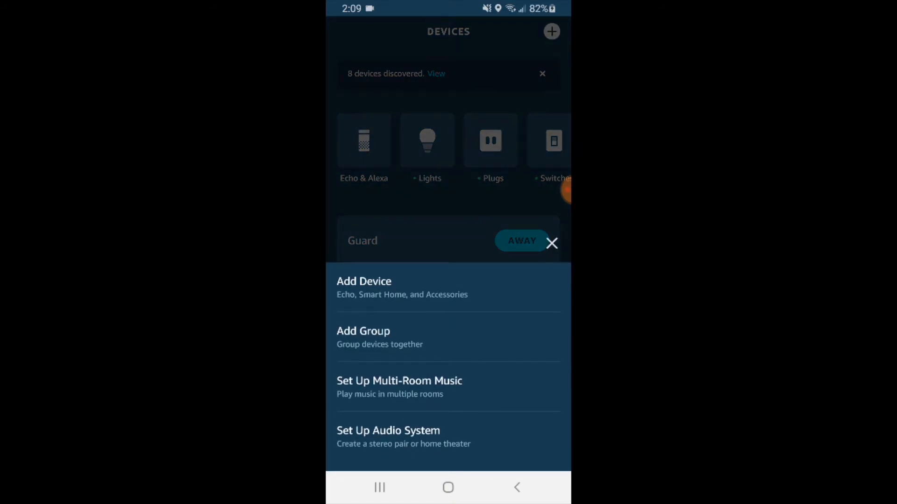
left_click(401, 288)
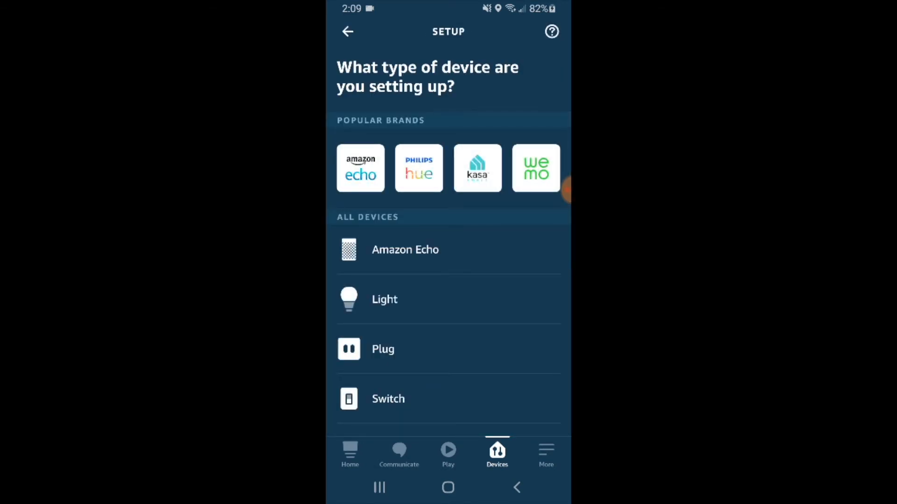
scroll(448, 316, "down", 2)
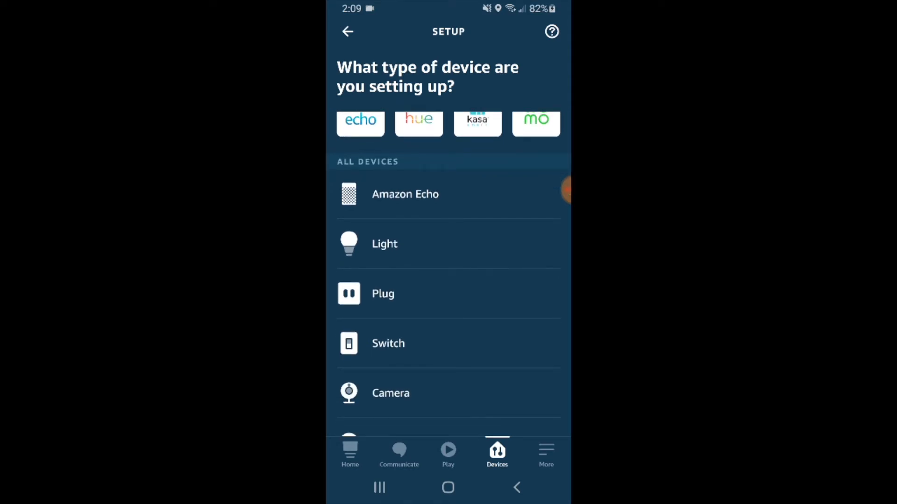
Browse the Switch and Plug brand lists, then choose Wemo as the device brand.
left_click(449, 344)
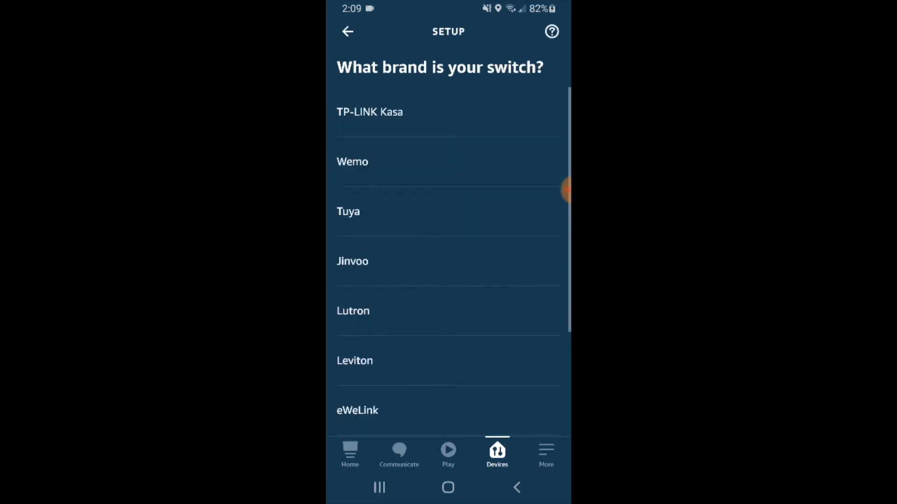
left_click(348, 30)
left_click(421, 346)
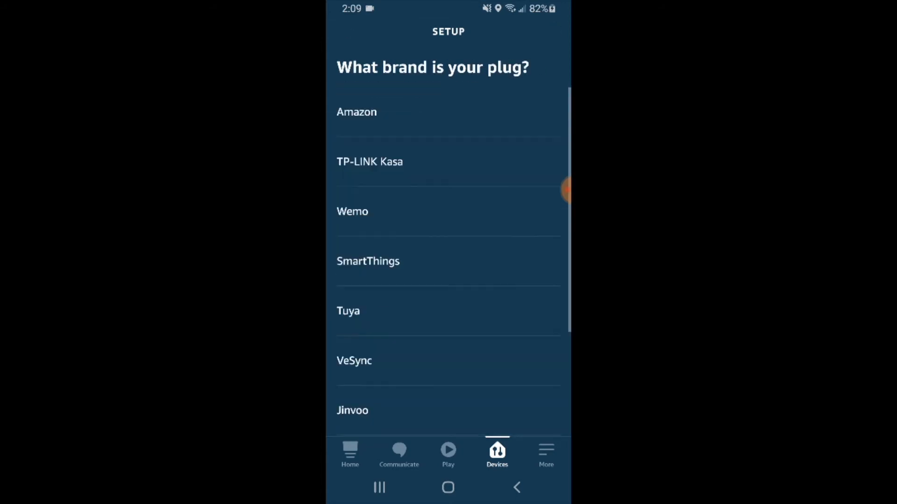
left_click(348, 31)
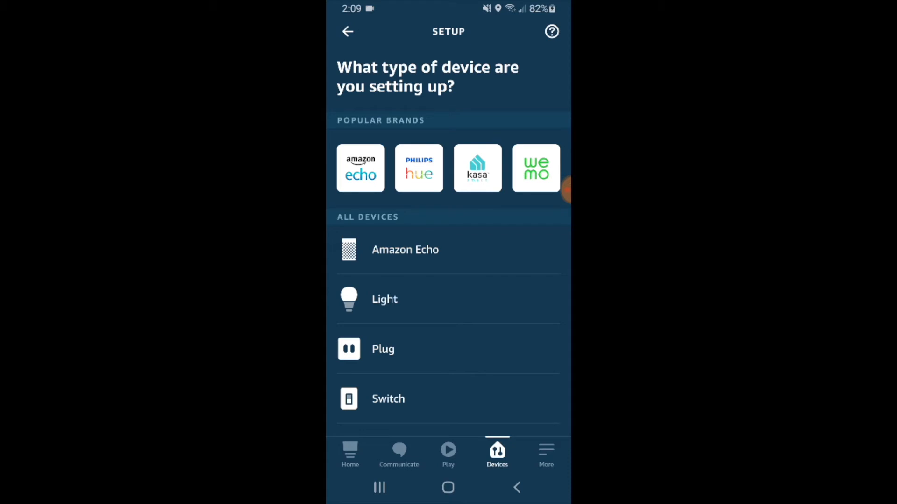
left_click(536, 168)
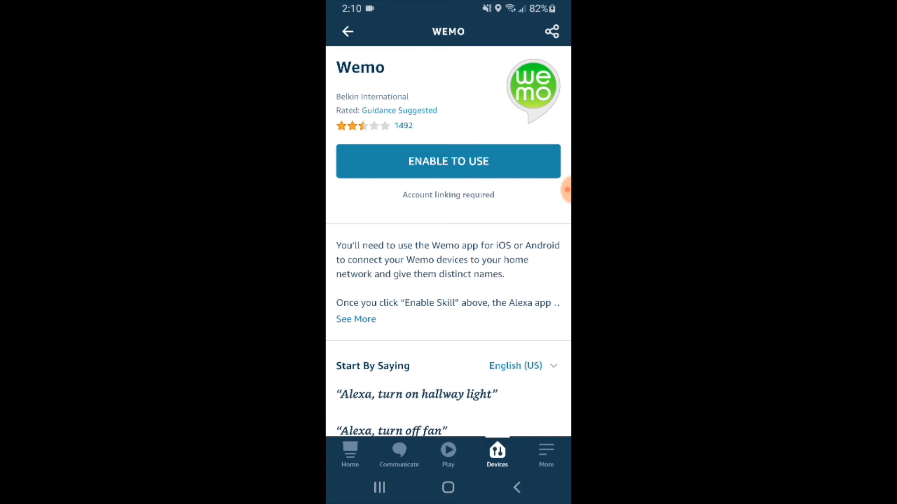
scroll(448, 280, "down", 1)
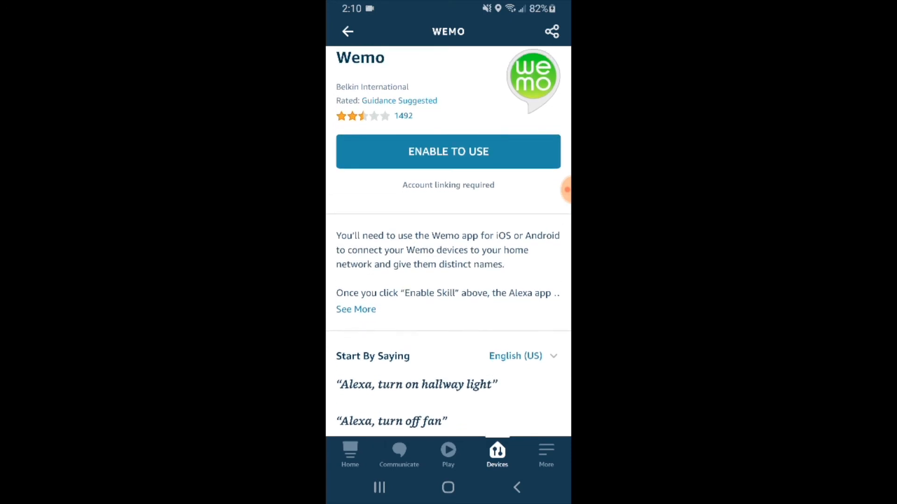
scroll(449, 280, "down", 2)
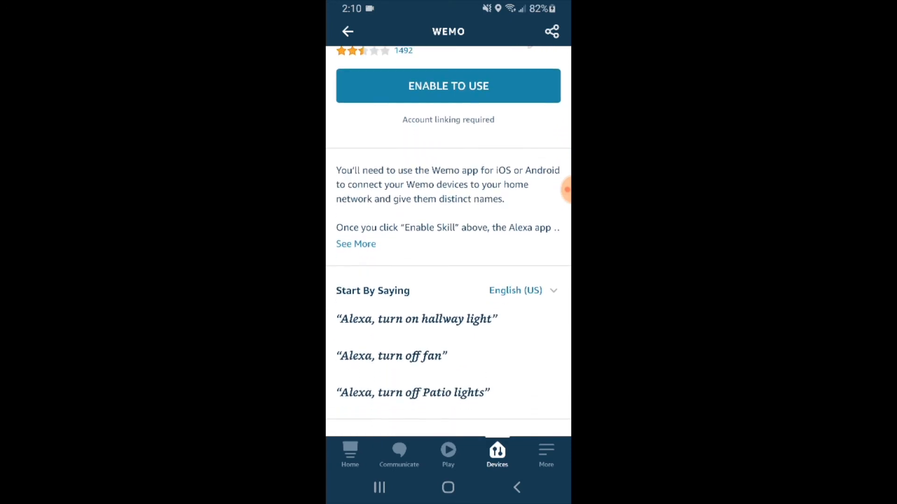
scroll(449, 281, "down", 3)
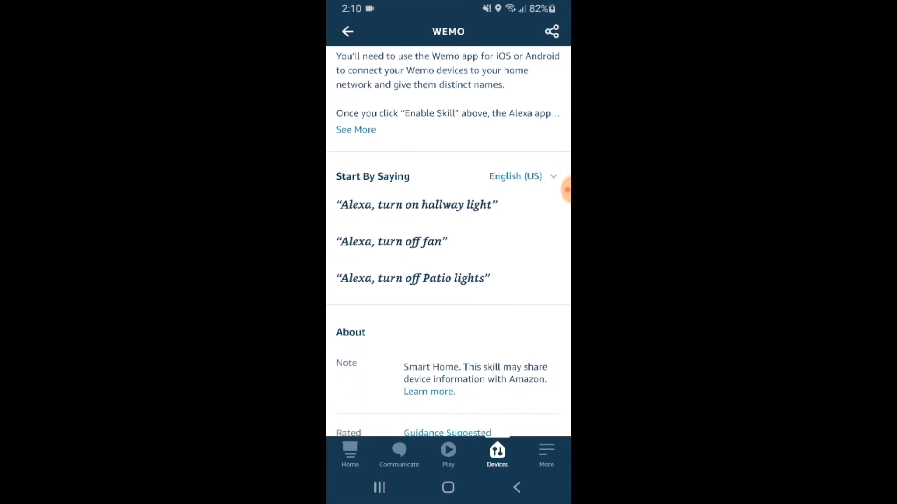
scroll(448, 280, "down", 1)
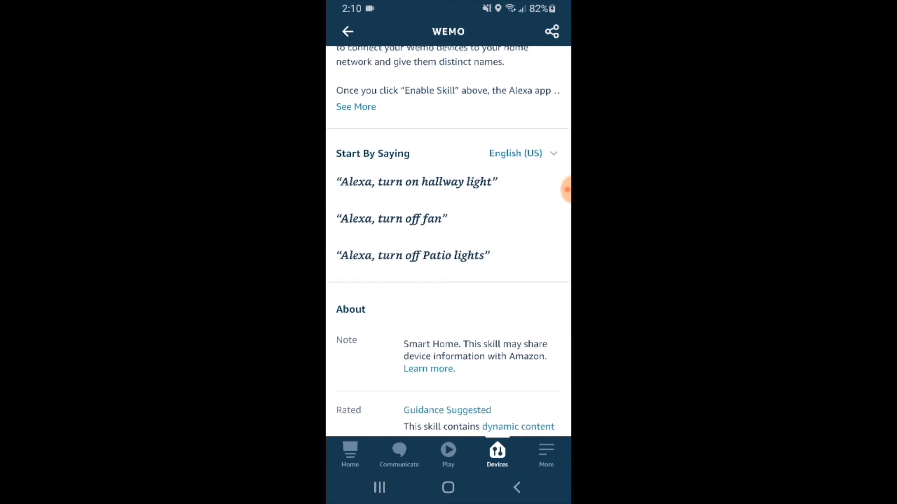
scroll(449, 245, "up", 4)
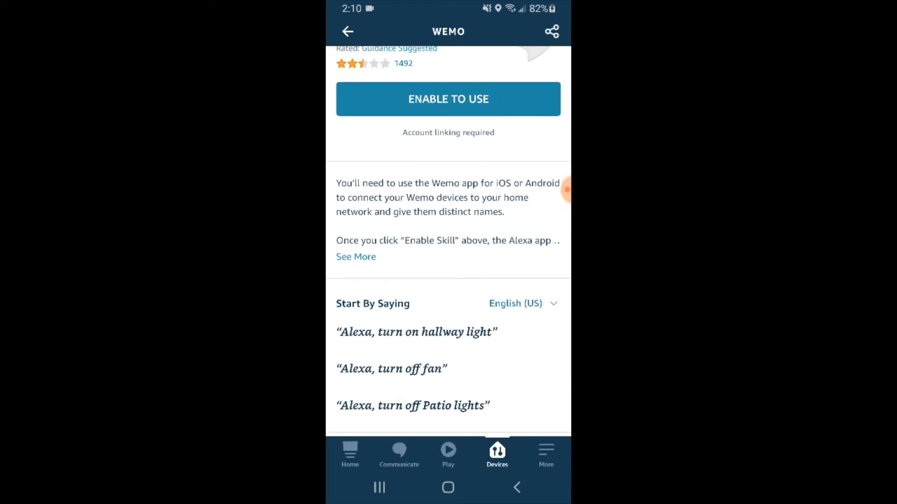
scroll(448, 246, "up", 2)
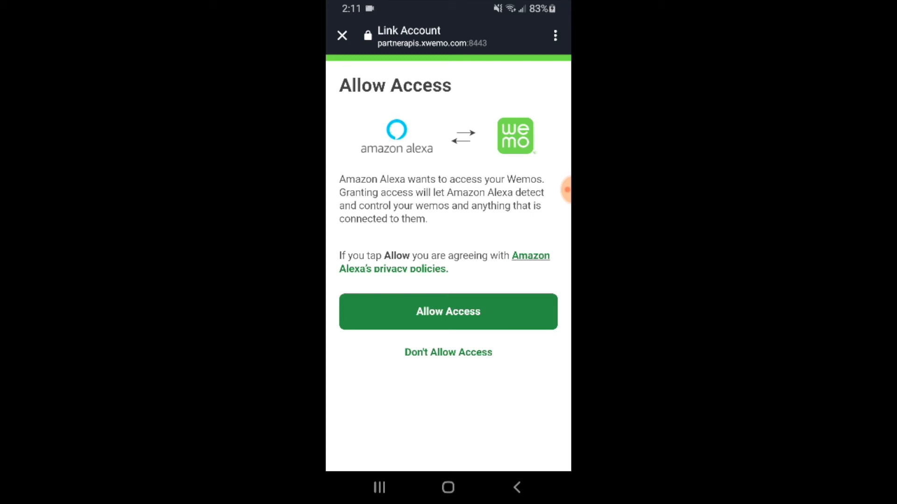
Grant Alexa access to the Wemo account to link it.
left_click(448, 311)
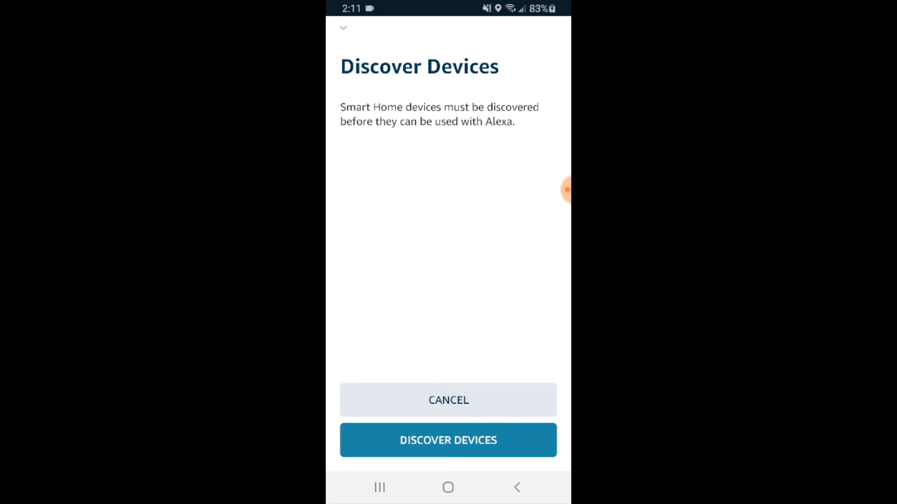
Discover the Wemo Light Switch, set it up, and skip adding it to a group.
left_click(448, 440)
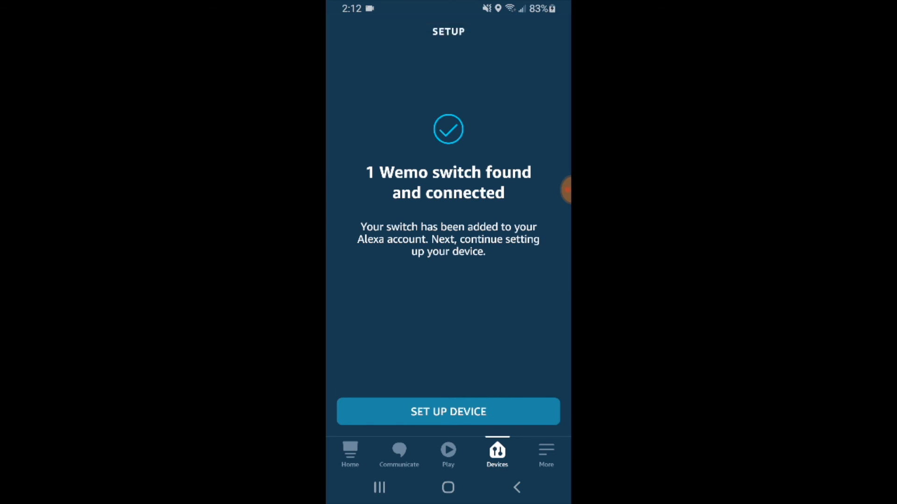
left_click(449, 412)
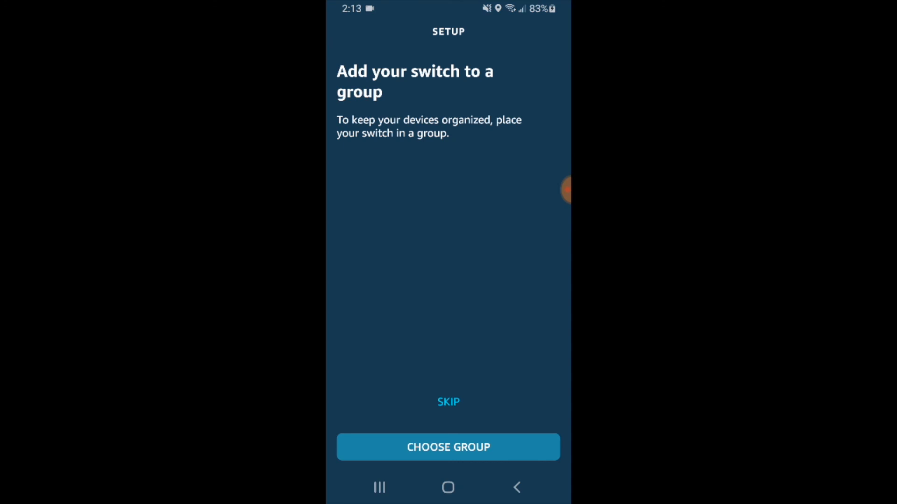
left_click(449, 402)
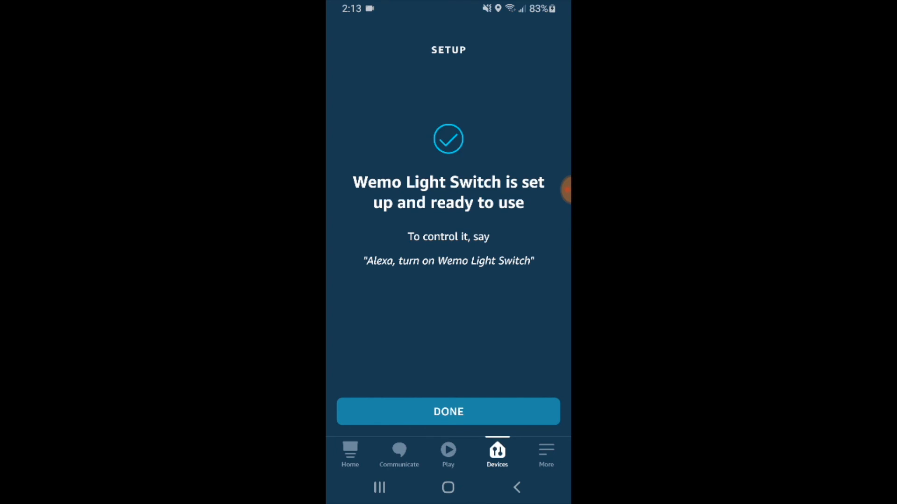
Finish the Wemo switch setup and return to Devices showing 9 devices discovered.
left_click(448, 412)
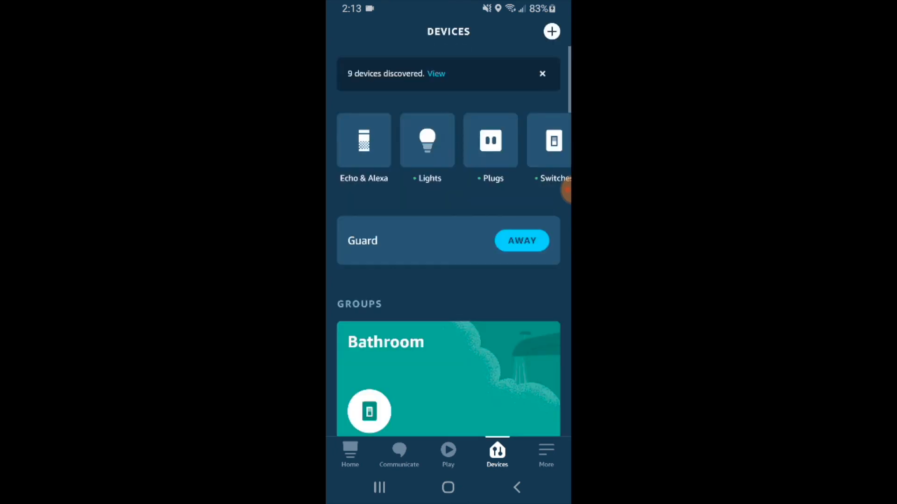